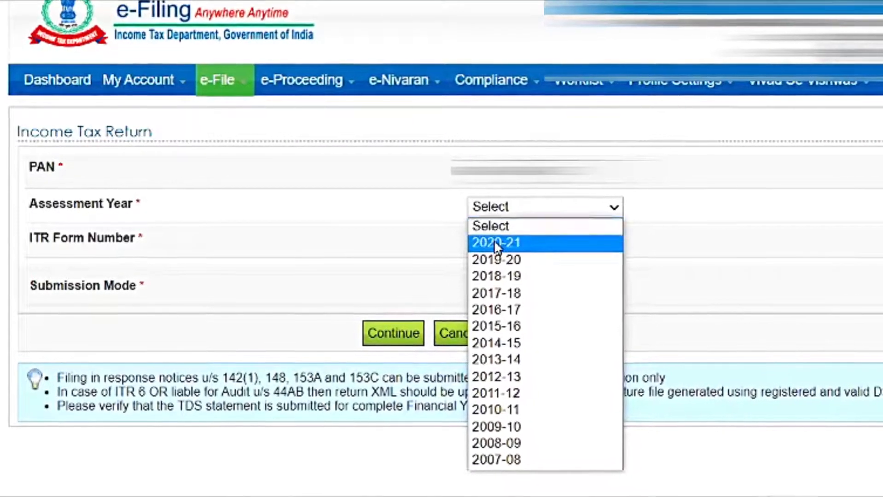
Set up the return for assessment year 2020-21 with form ITR-1, filing type Original/Revised Return and submission mode Prepare and Submit Online.
click(501, 245)
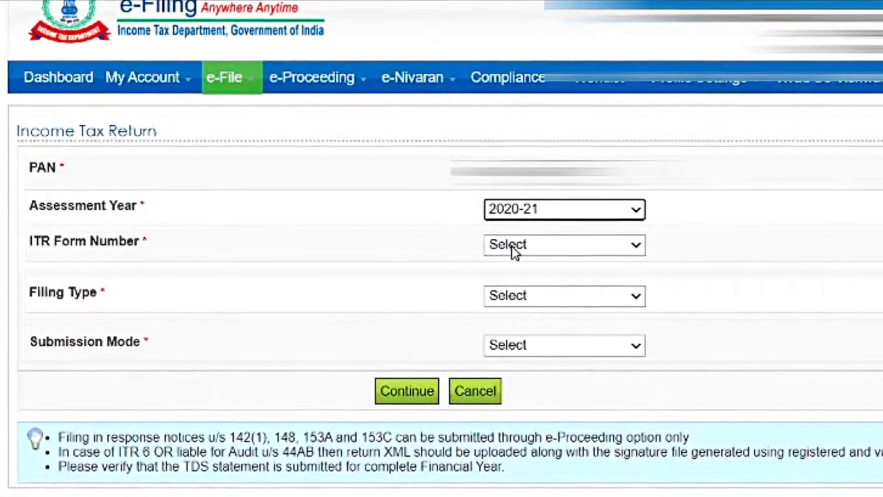
click(509, 244)
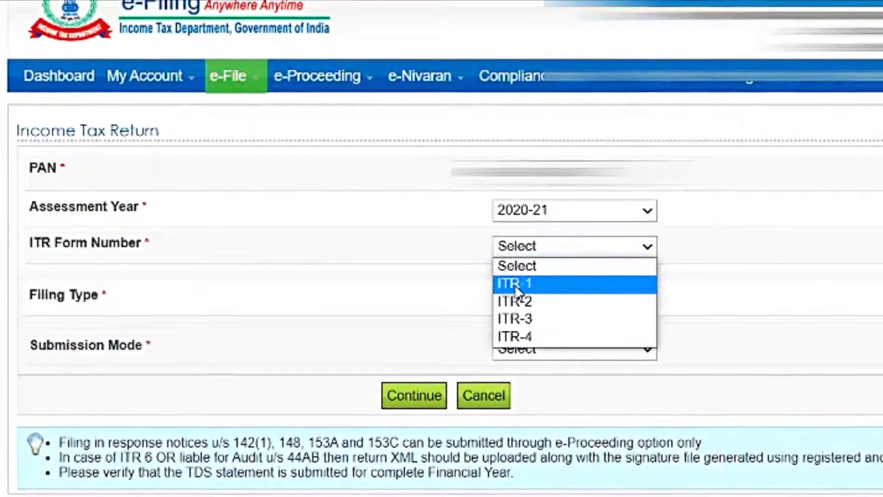
click(515, 283)
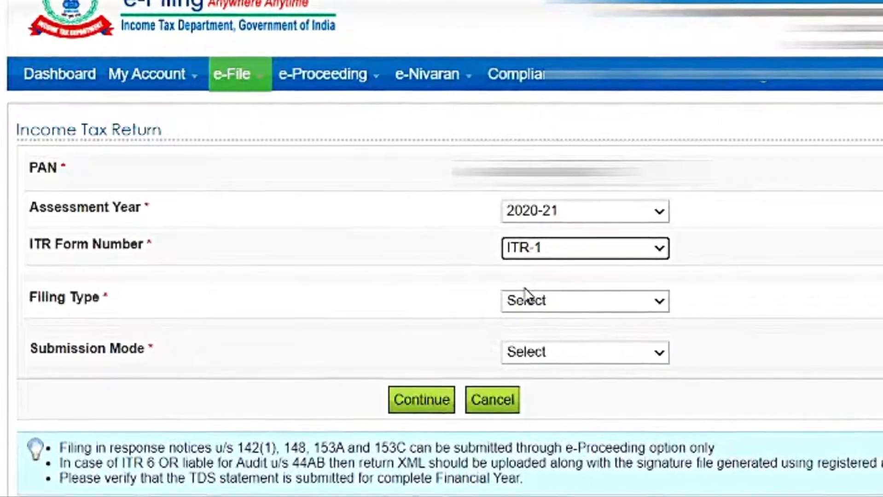
click(531, 304)
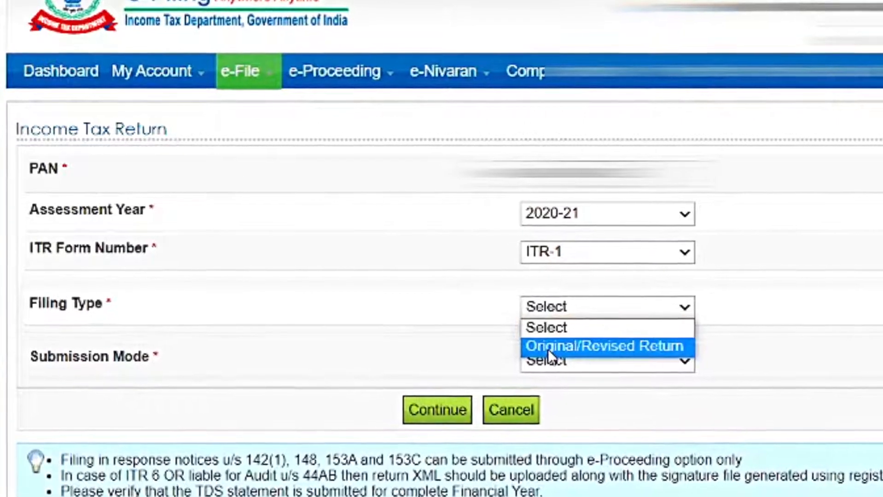
click(547, 348)
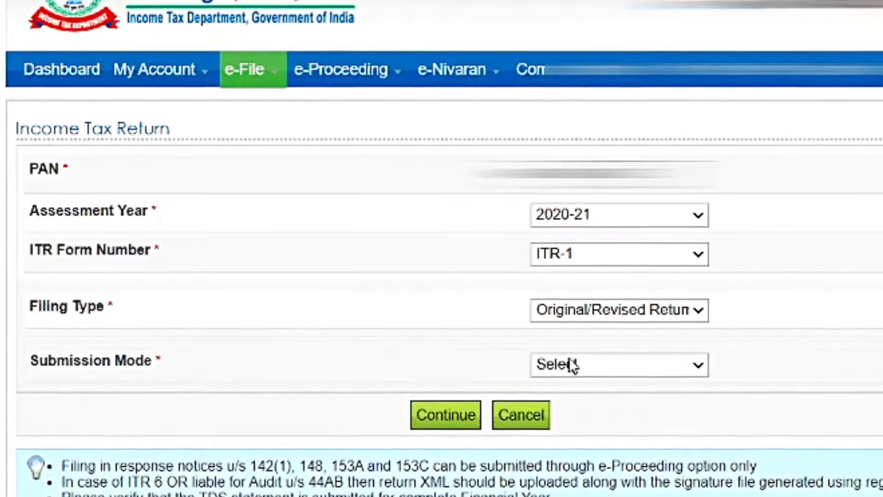
click(575, 363)
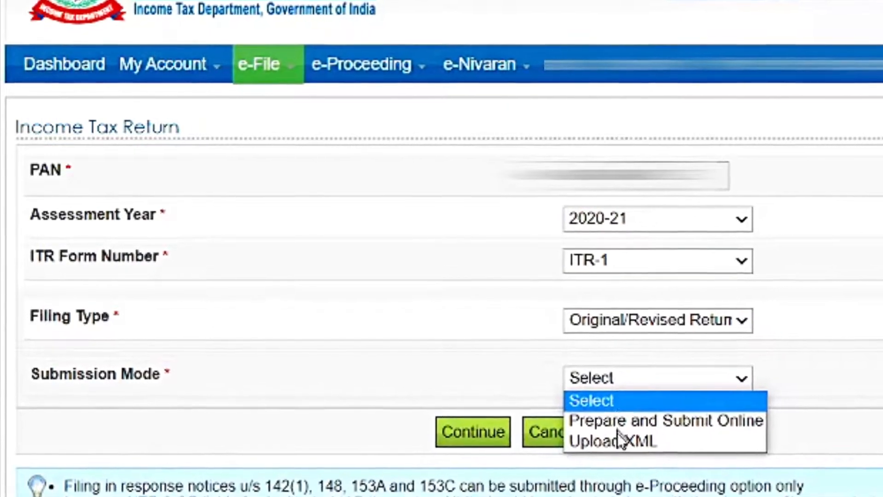
click(629, 425)
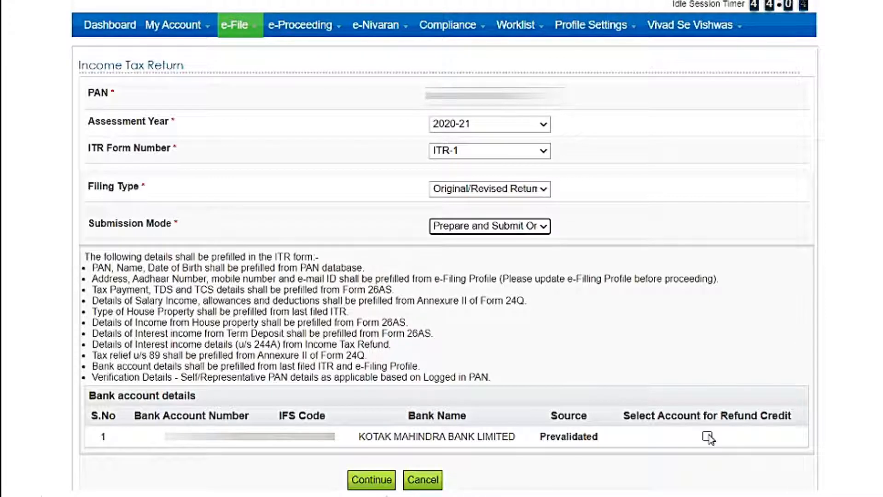
Choose the Kotak Mahindra Bank account for refund credit, continue, and agree to the prefill consent.
click(708, 437)
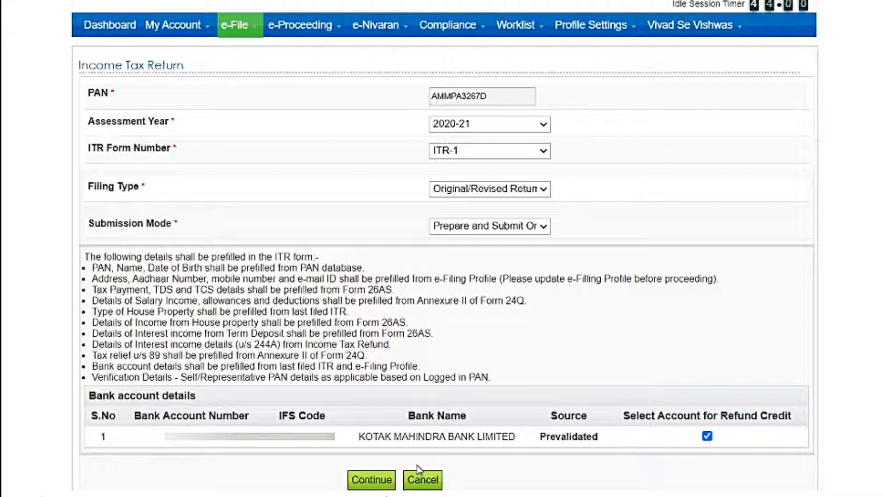
click(357, 479)
click(359, 479)
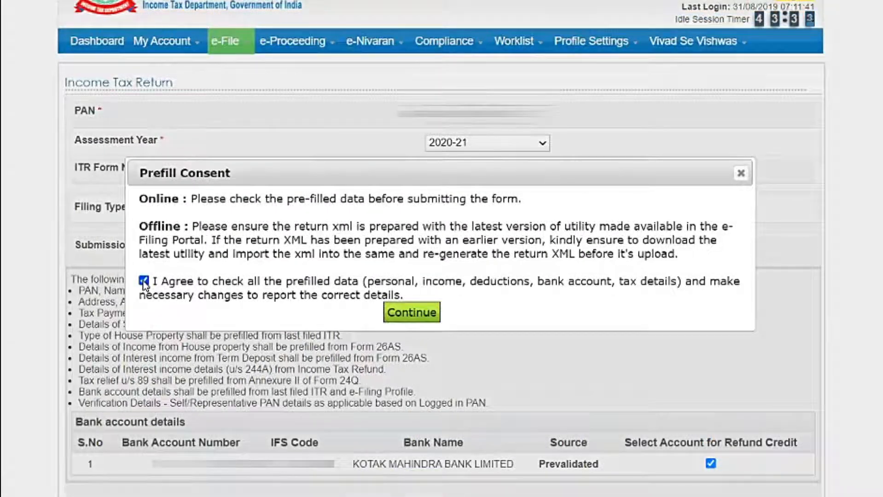
click(411, 313)
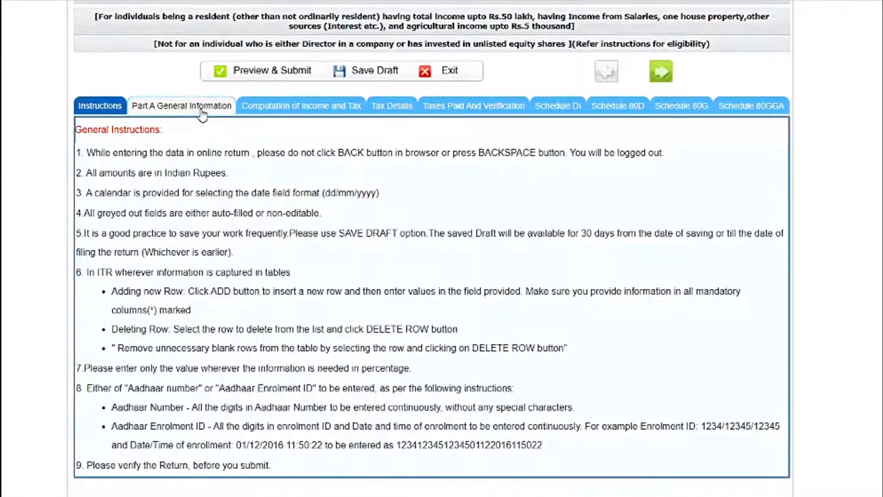
Open Part A General Information and keep Others as the nature of employment.
click(201, 113)
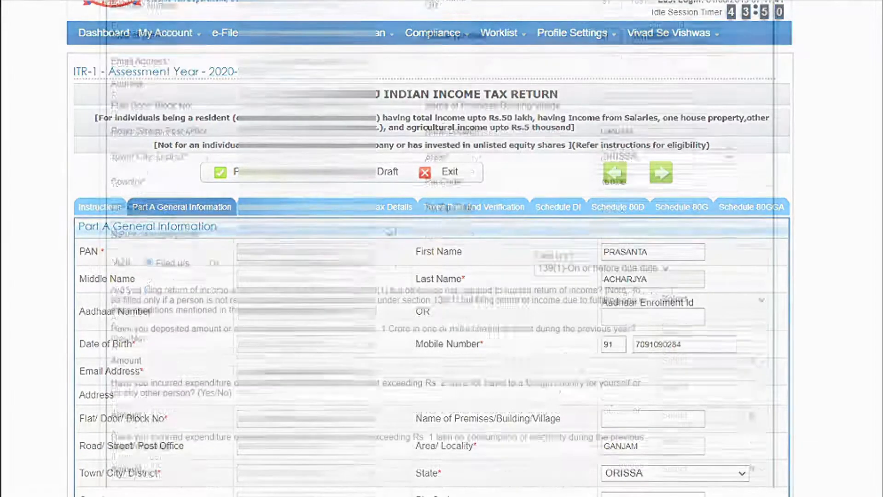
scroll(440, 249, down, 3)
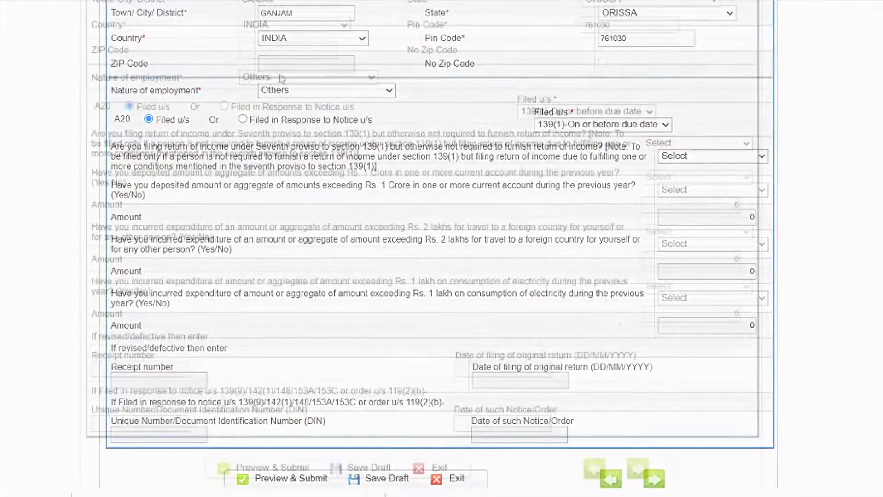
click(300, 70)
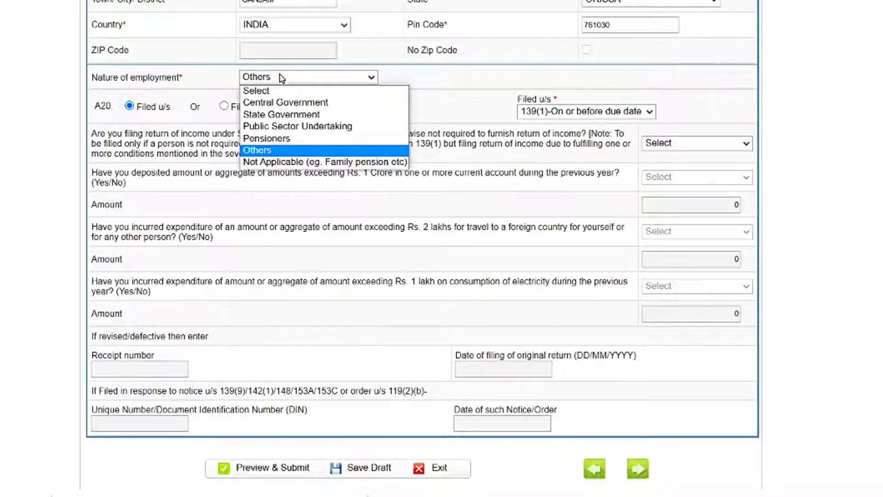
click(280, 77)
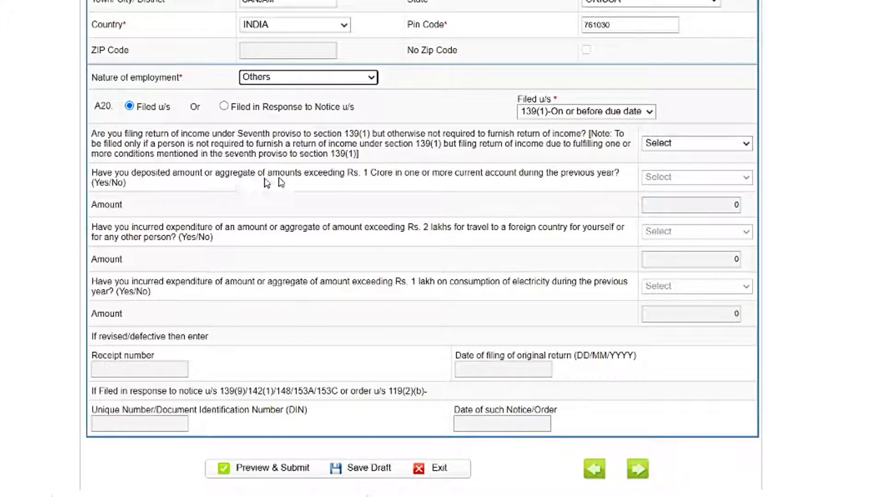
Answer NO to filing under the seventh proviso to section 139(1) and save the draft.
click(695, 145)
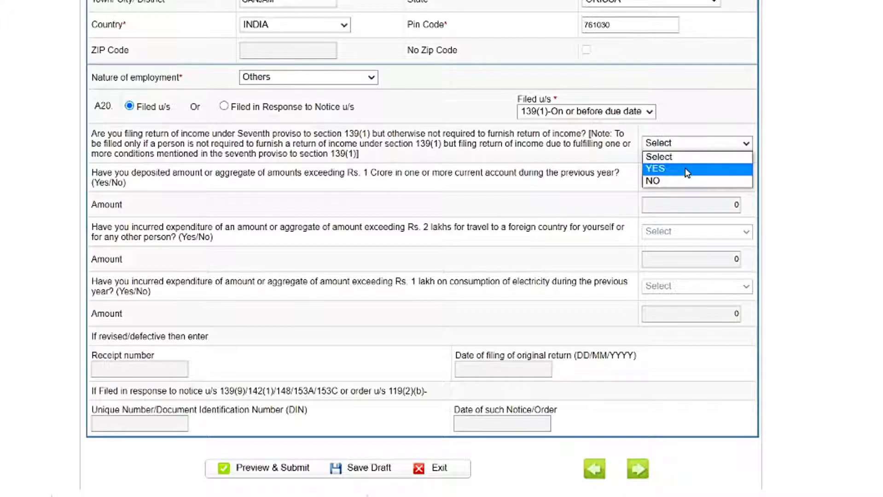
click(653, 181)
click(360, 474)
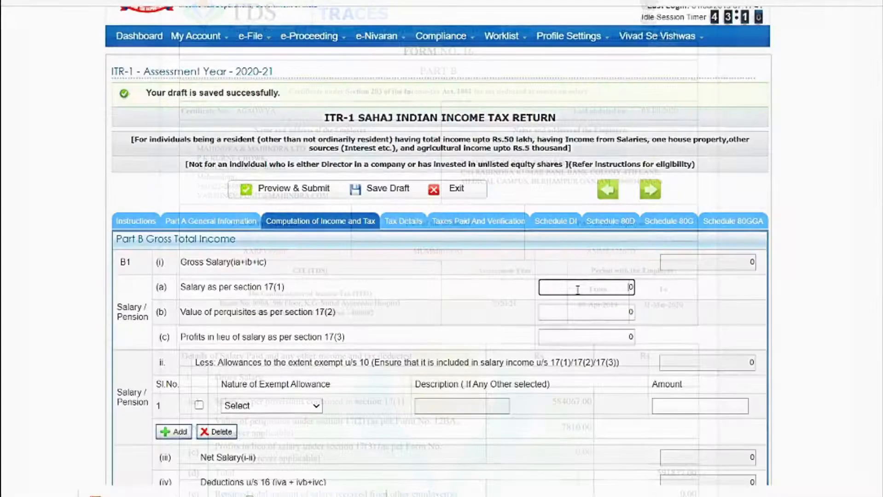
In Computation of Income and Tax, enter 584067 as salary under section 17(1) and 7810 as perquisites under section 17(2).
text(067)
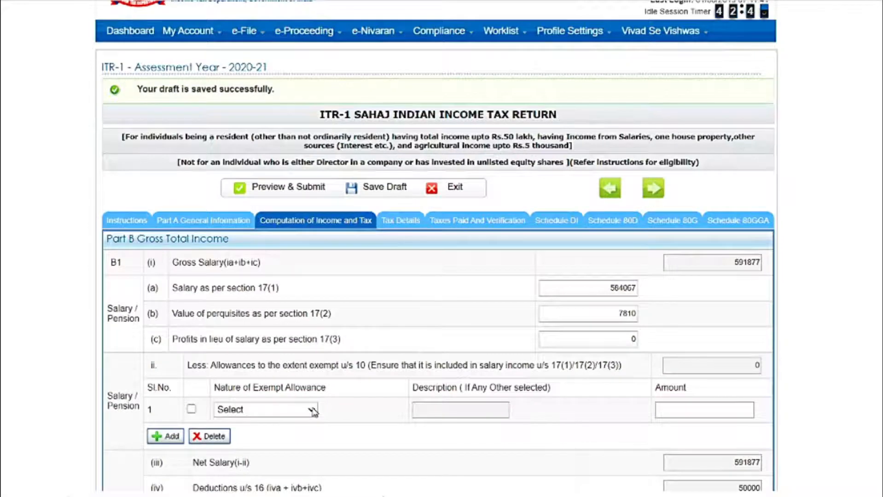
click(313, 410)
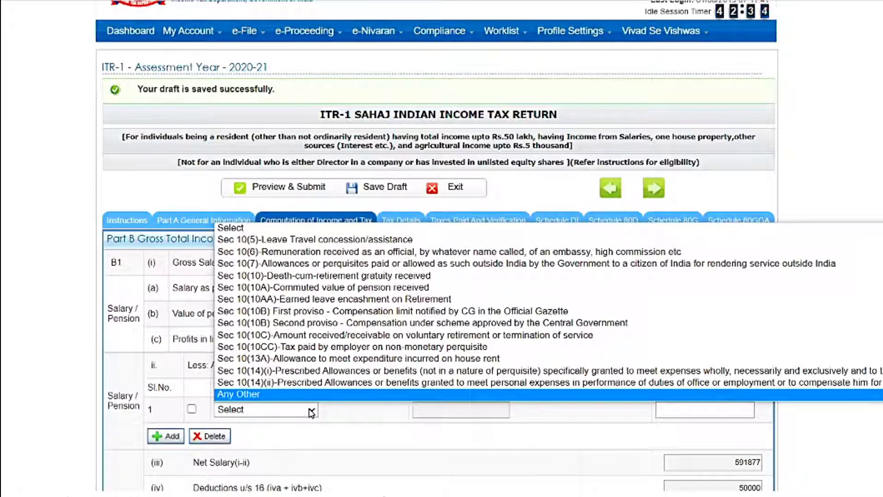
click(310, 438)
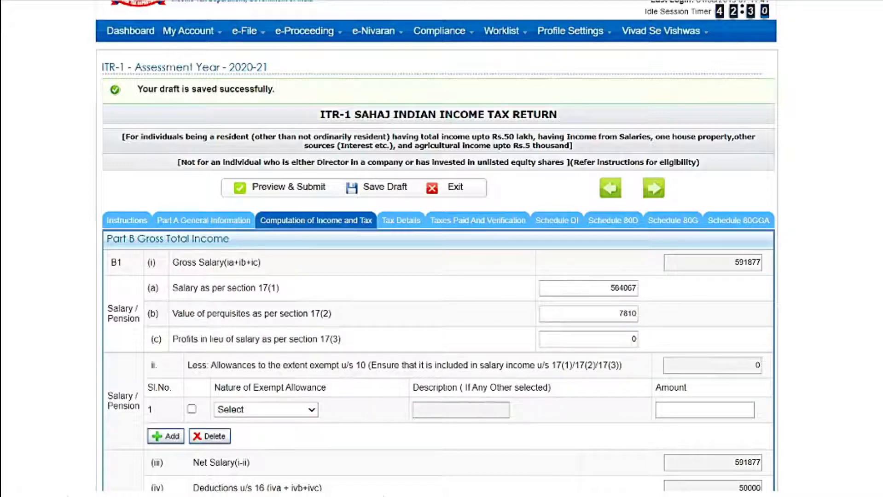
Enter 1400 as the professional tax under section 16(iii).
scroll(437, 249, down, 4)
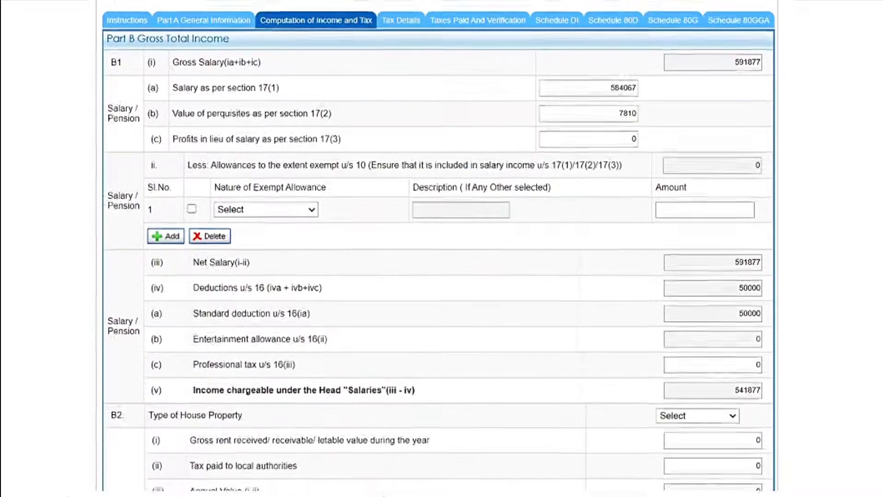
scroll(438, 248, down, 4)
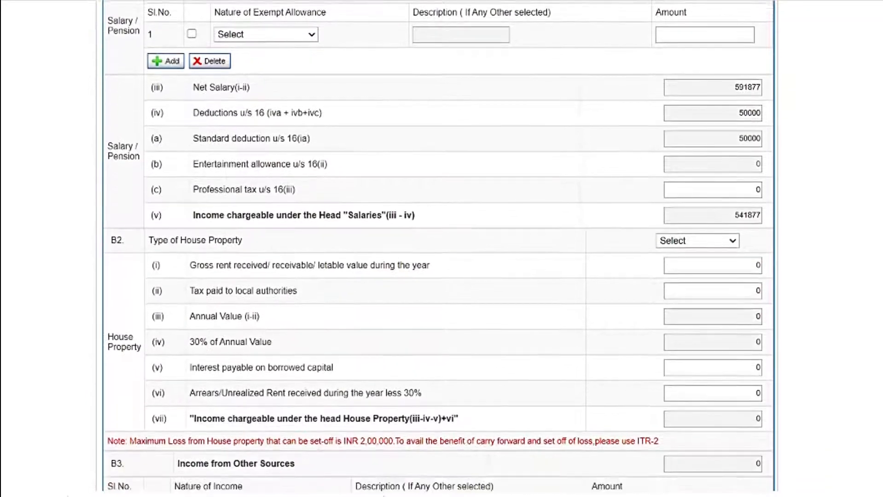
scroll(845, 219, down, 1)
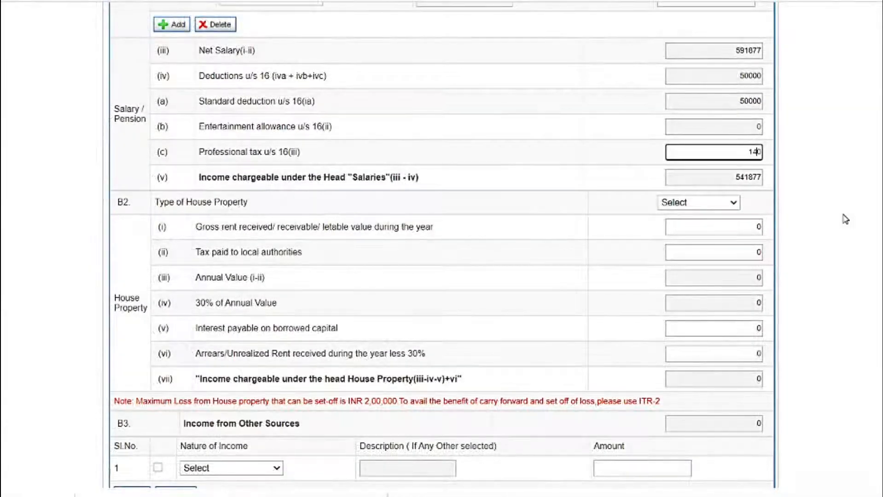
text(0)
click(842, 224)
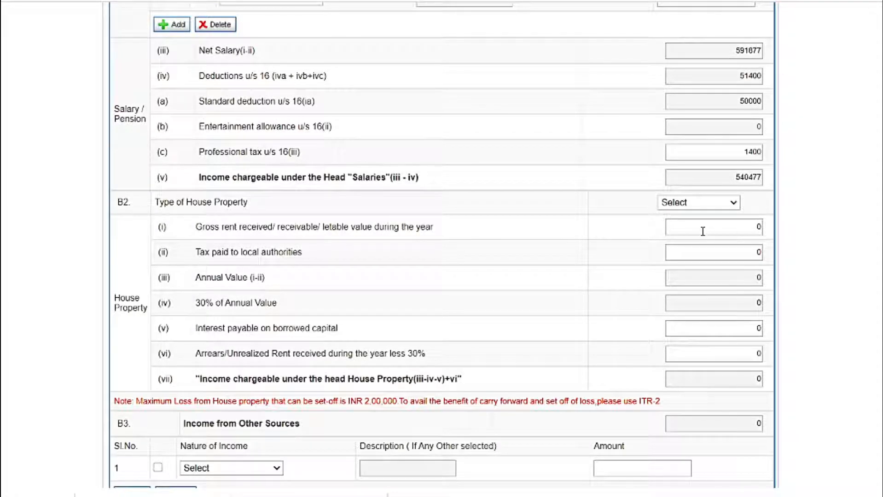
click(697, 205)
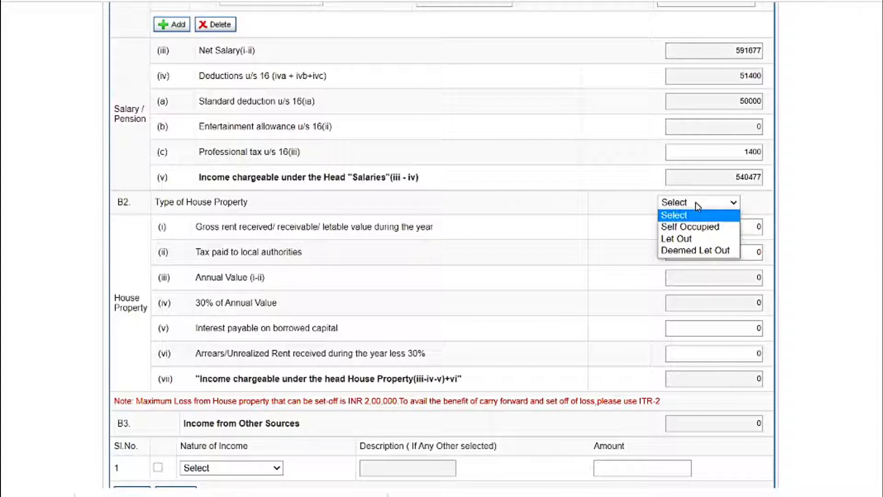
click(593, 185)
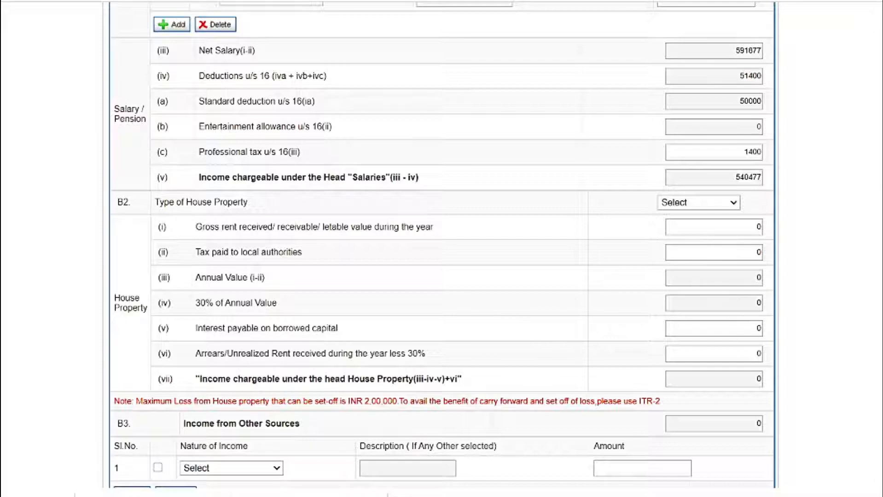
Under Income from Other Sources, enter Interest from Saving Account of 722 and Interest from Income Tax Refund of 370.
scroll(315, 153, down, 7)
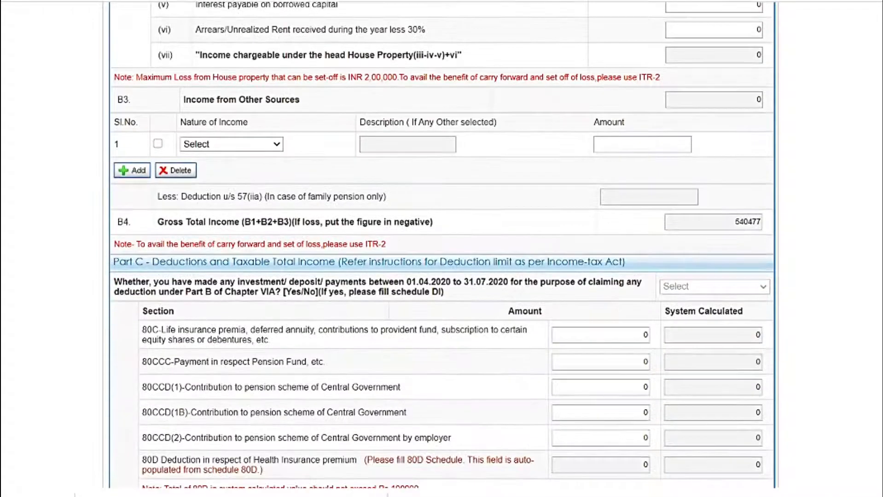
click(275, 145)
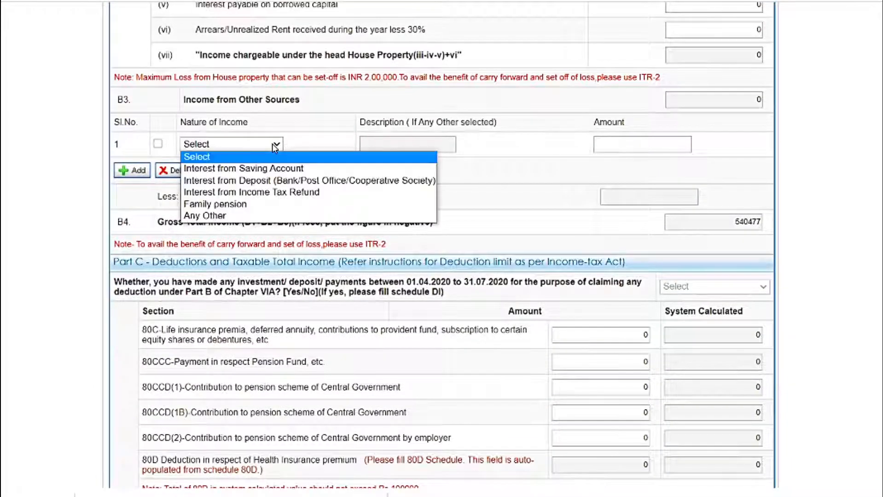
click(268, 170)
click(652, 146)
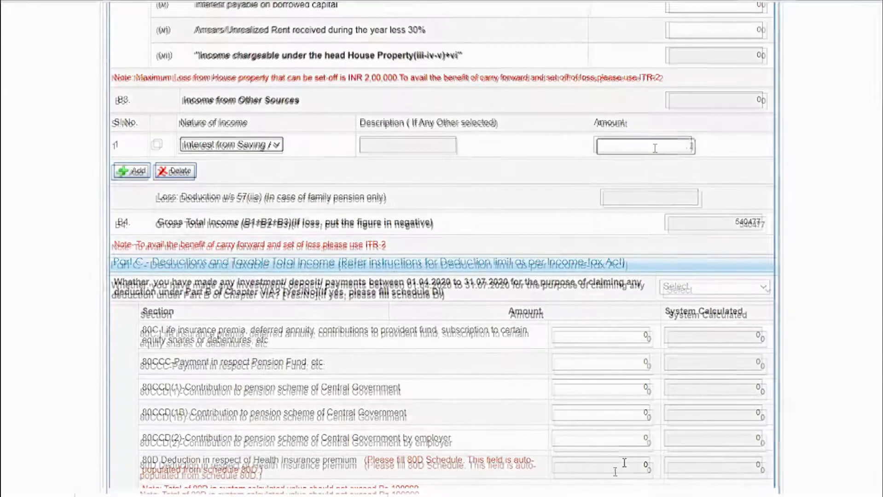
text(722)
click(548, 183)
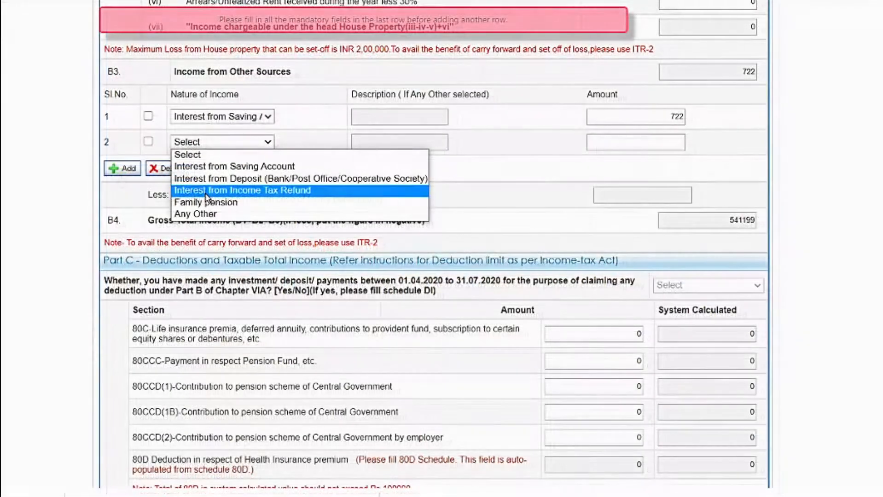
click(213, 198)
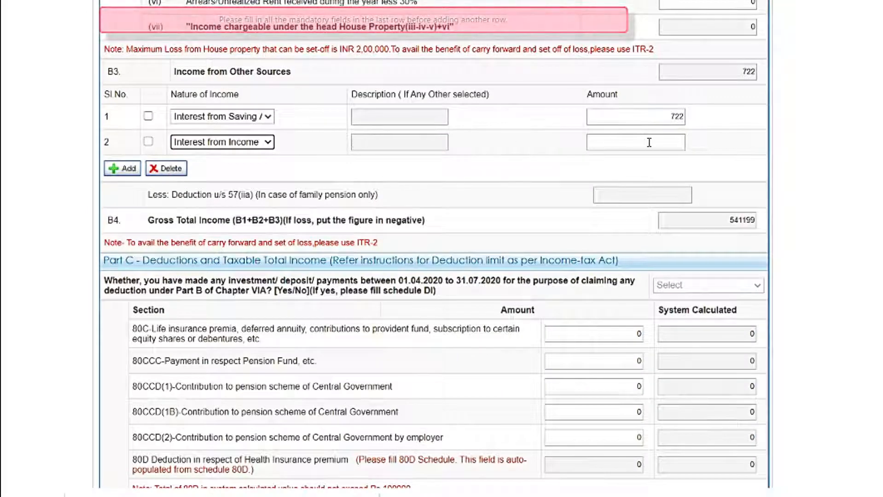
click(649, 143)
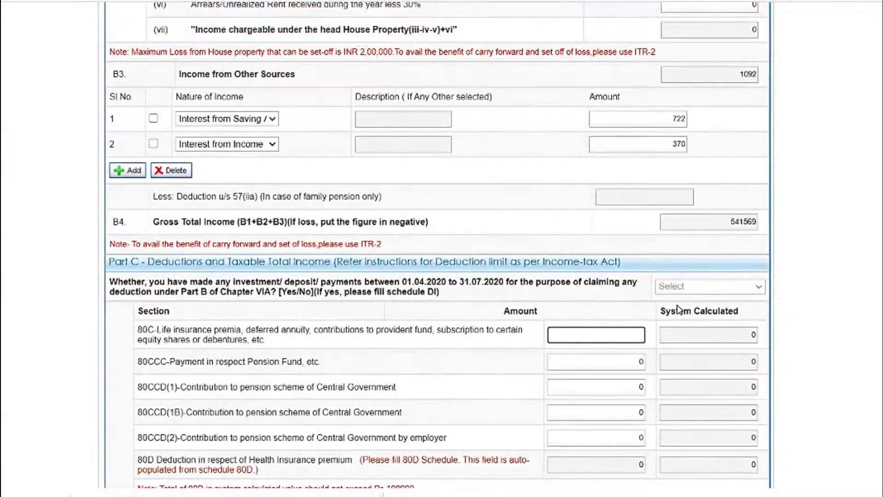
Enter 118875 as the section 80C deduction amount in Part C.
text(118075)
click(511, 358)
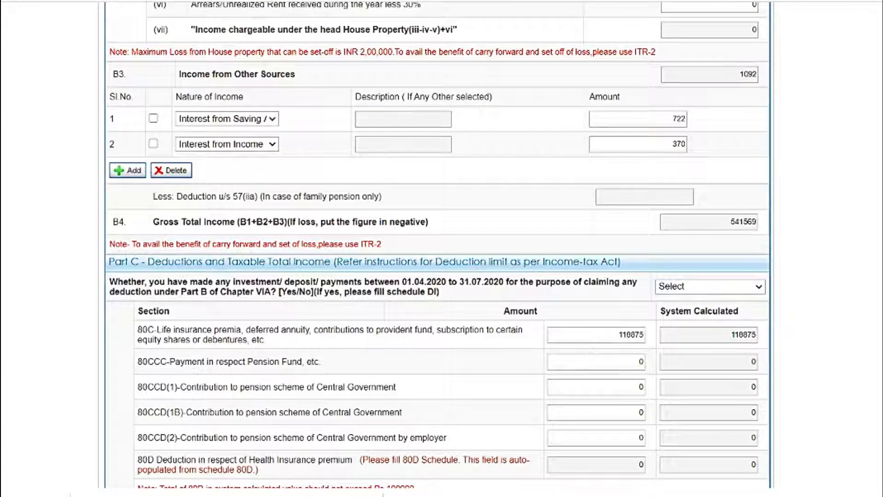
scroll(437, 247, down, 1)
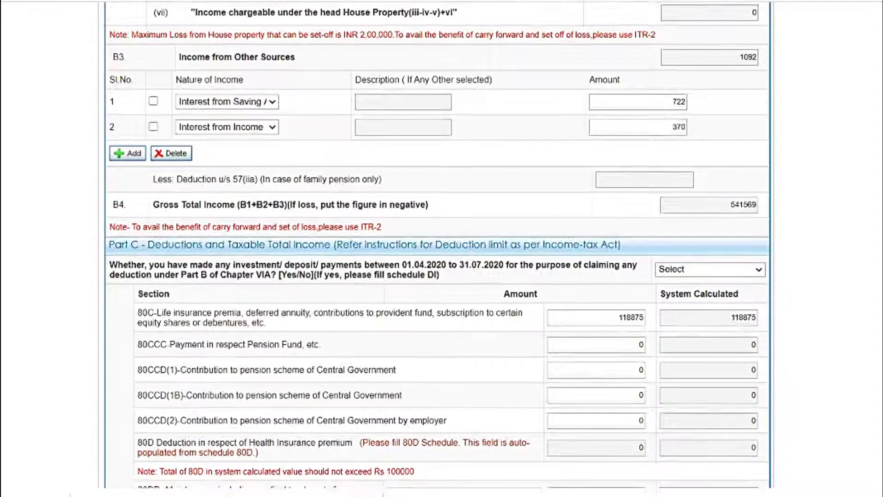
scroll(437, 246, down, 5)
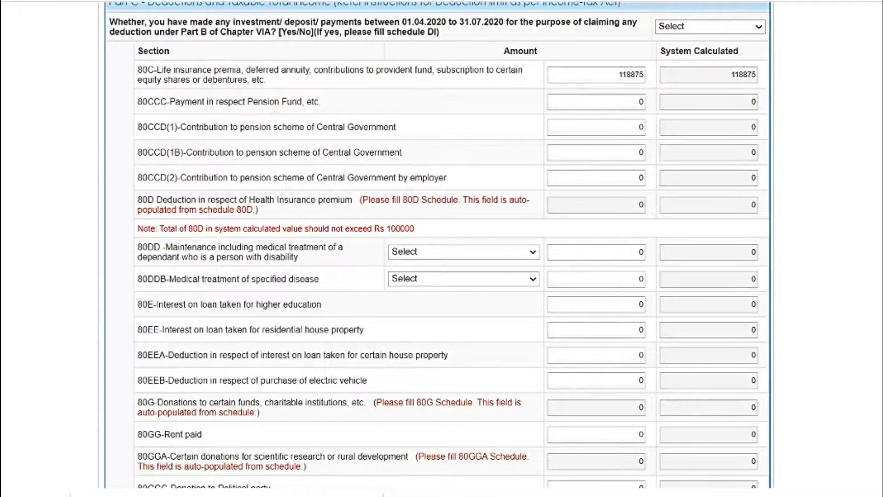
scroll(437, 246, up, 12)
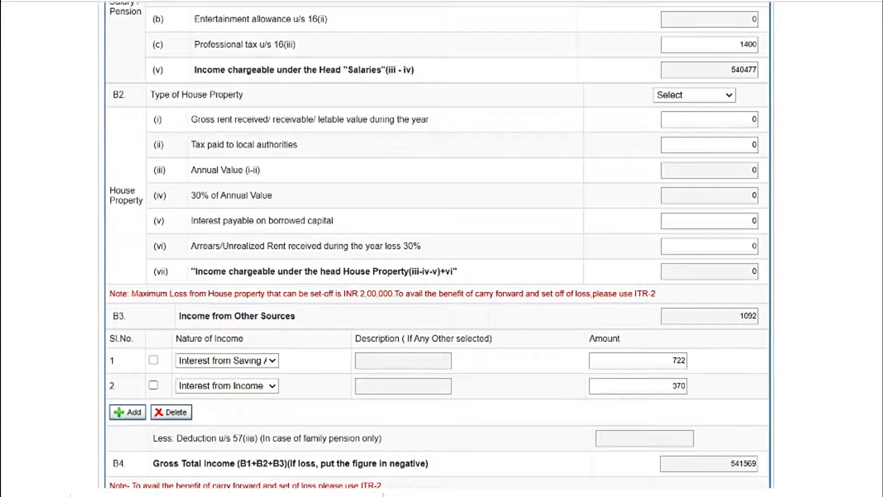
In Part C, enter 722 as the section 80TTA deduction for interest on saving bank accounts.
scroll(436, 246, down, 10)
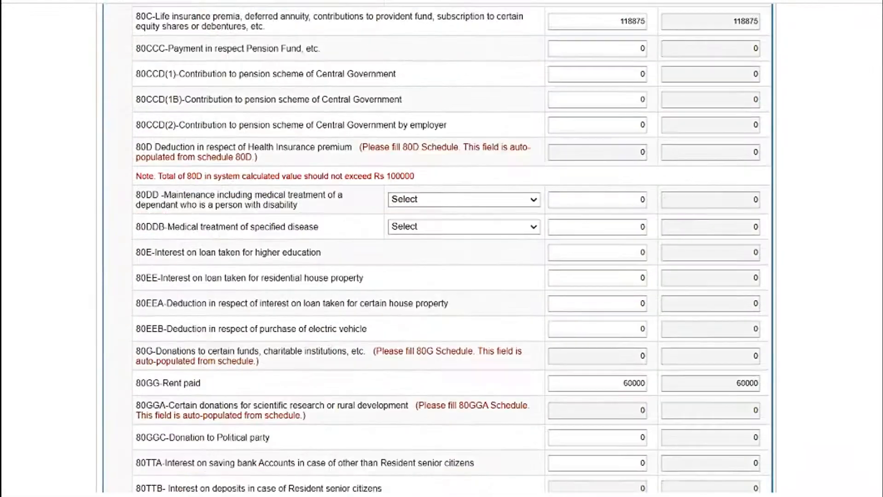
scroll(437, 246, up, 1)
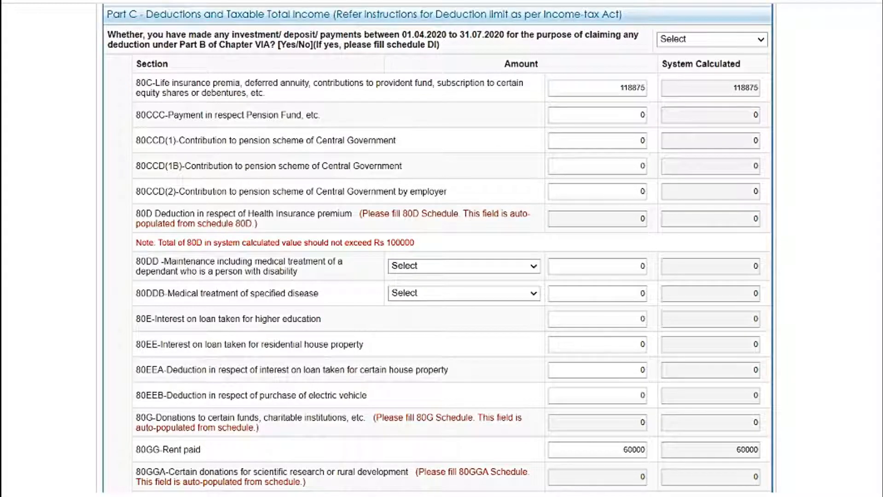
scroll(599, 231, down, 9)
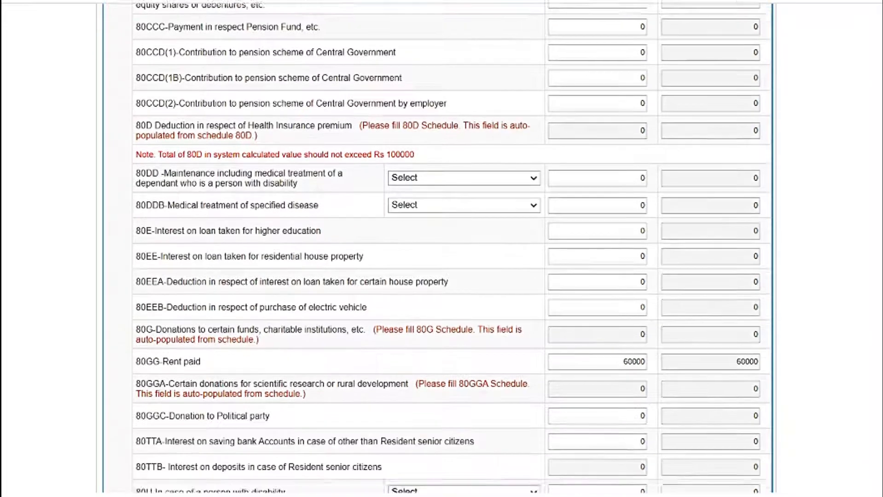
click(598, 111)
key(BackSpace)
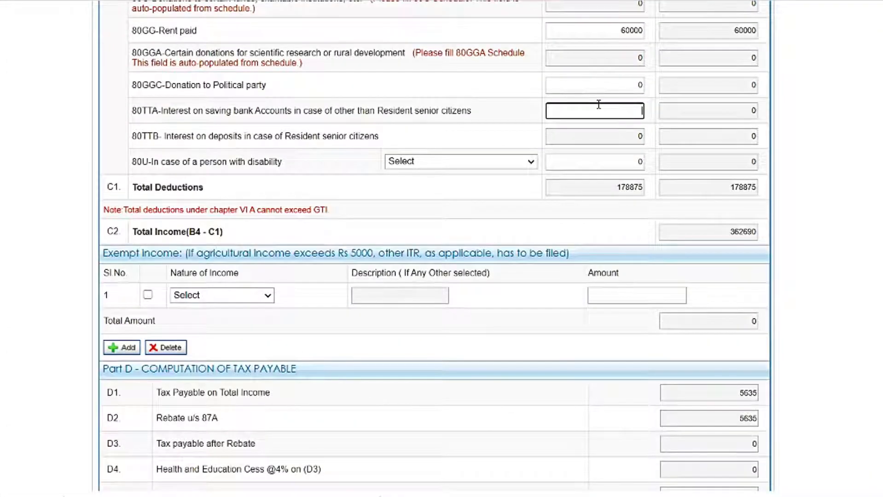
text(722)
click(473, 136)
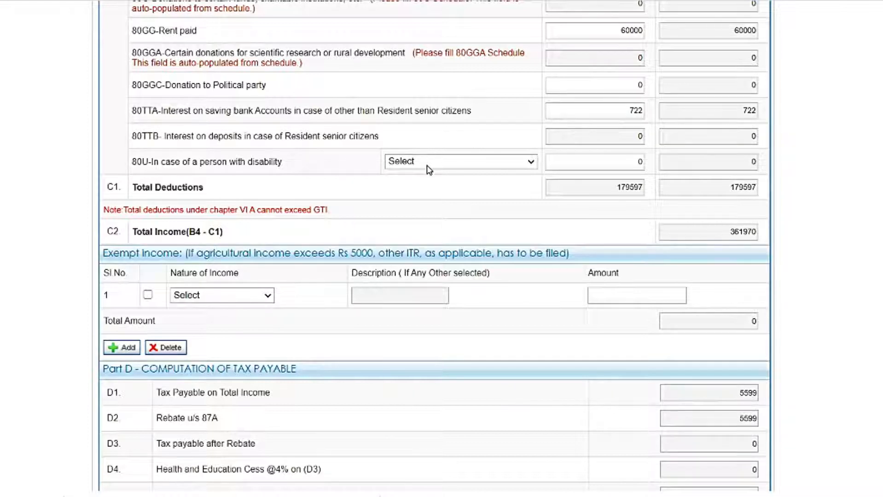
click(578, 134)
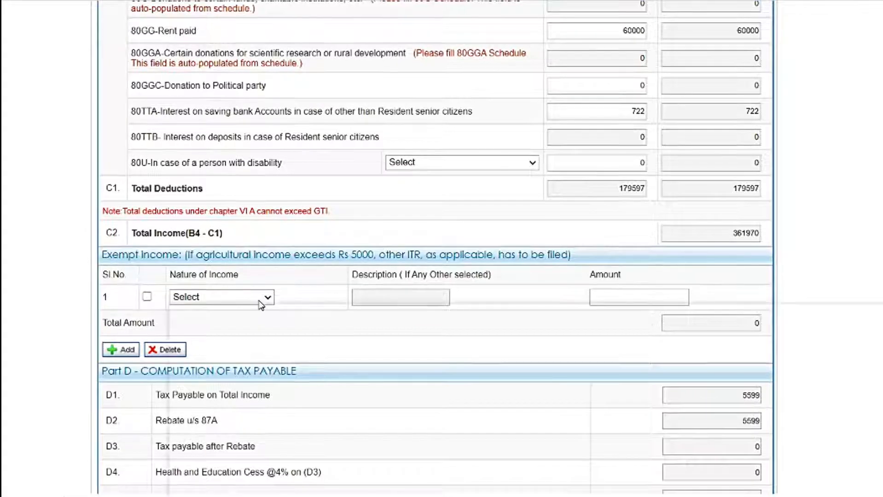
click(259, 299)
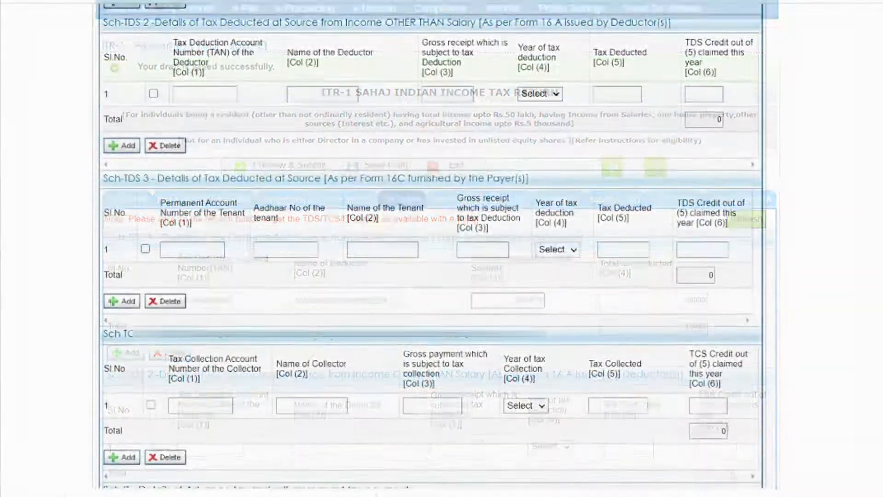
In Taxes Paid And Verification, declare the return in the capacity of Self and fill in the place.
scroll(874, 302, down, 5)
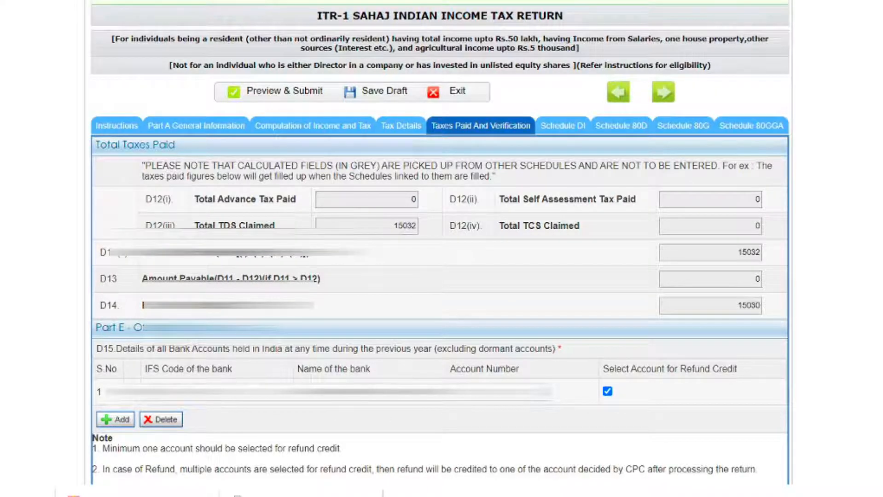
scroll(419, 299, down, 5)
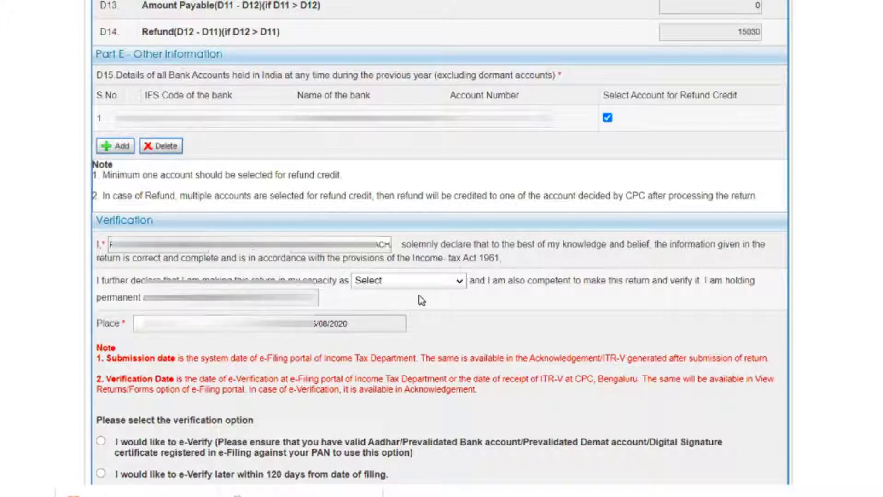
click(410, 282)
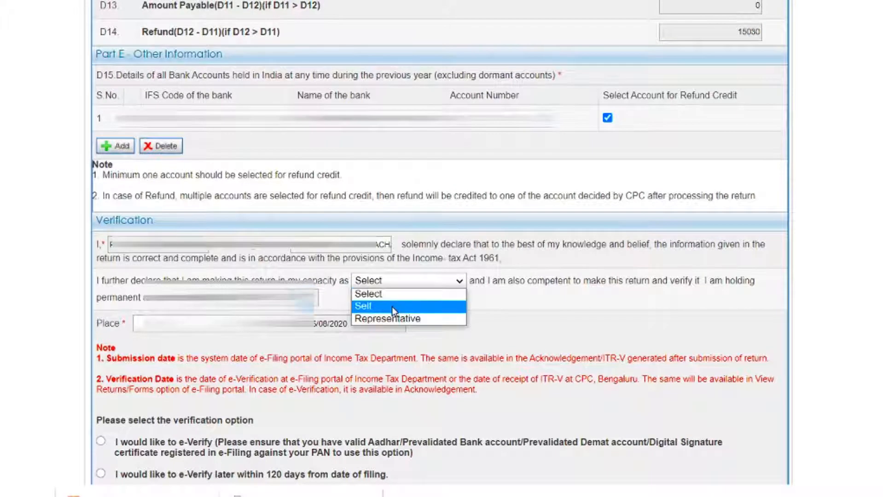
click(392, 307)
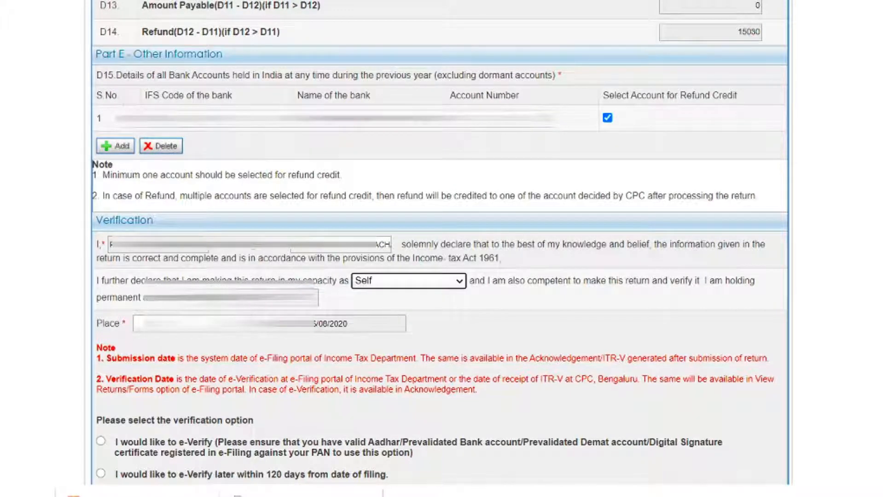
click(203, 324)
text(ga)
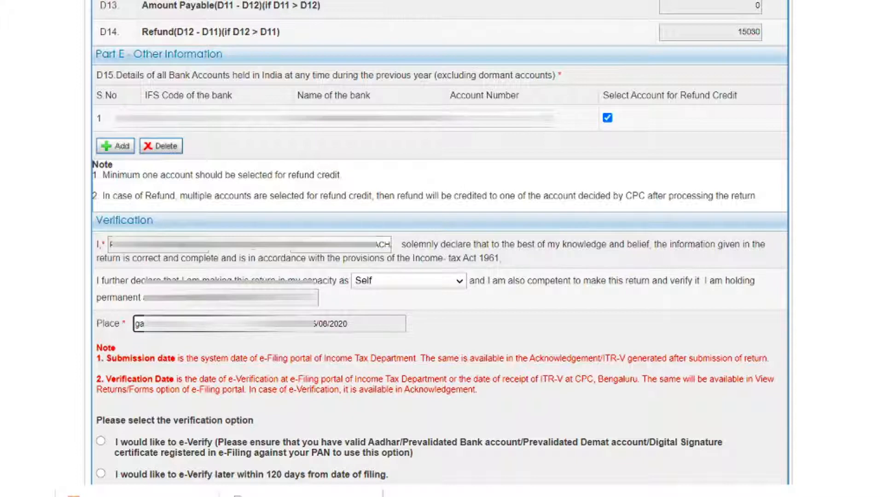
key(BackSpace)
key(BackSpace)
key(Caps_Lock)
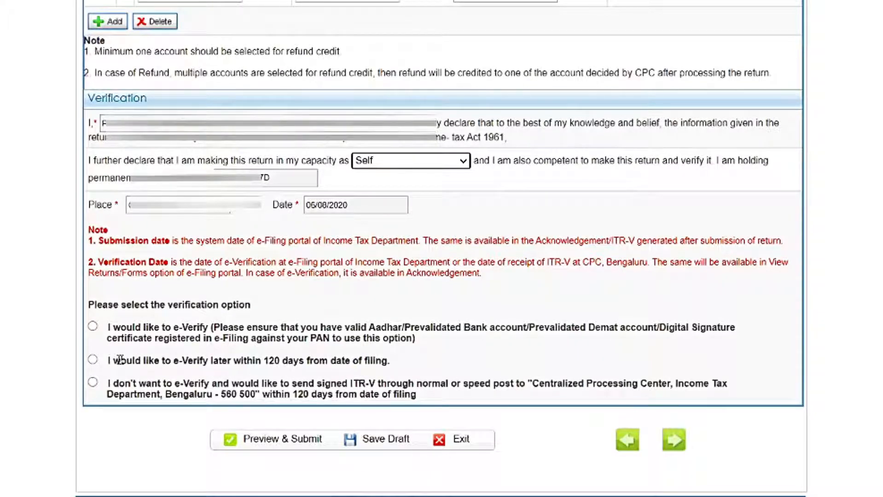
Choose to e-Verify later within 120 days from the date of filing and save the draft.
click(94, 361)
click(93, 361)
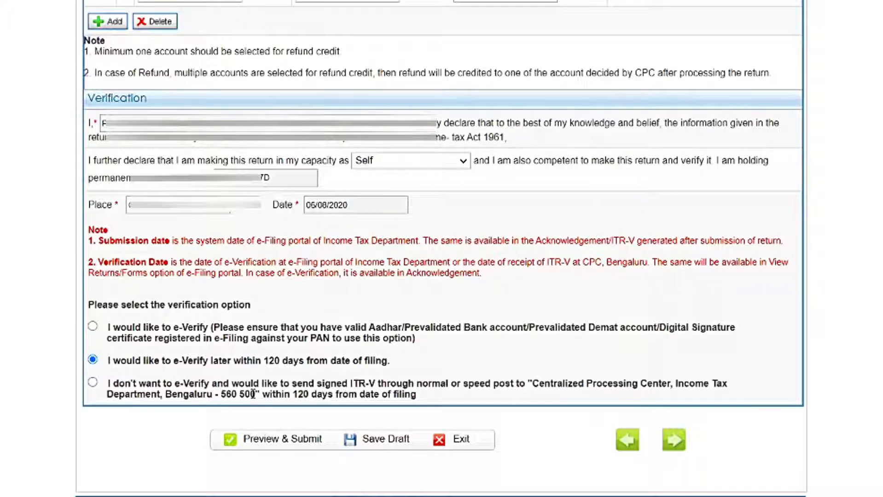
click(390, 443)
Request the submission preview and set Schedule 80D to not claiming for Self/Family and not claiming for Parents.
click(291, 445)
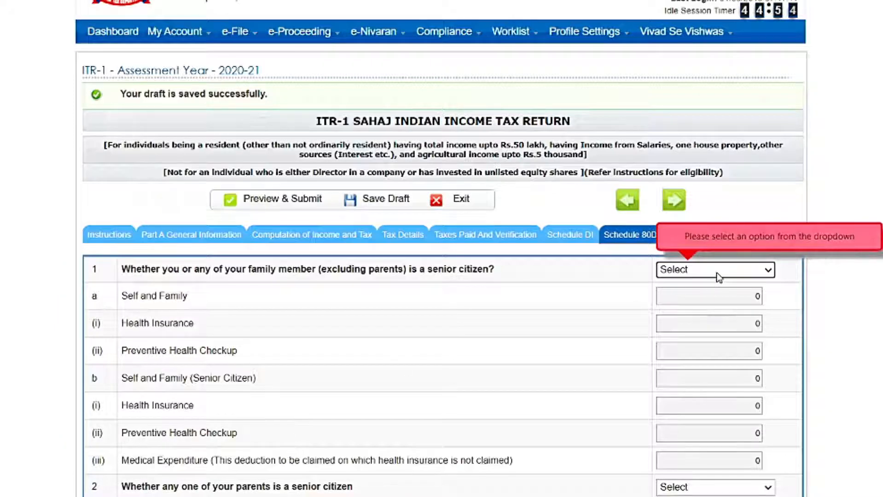
click(717, 275)
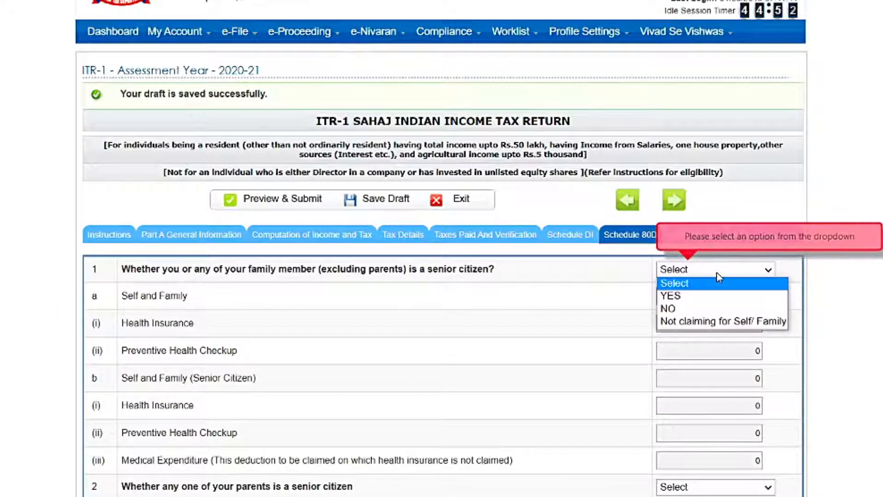
click(693, 322)
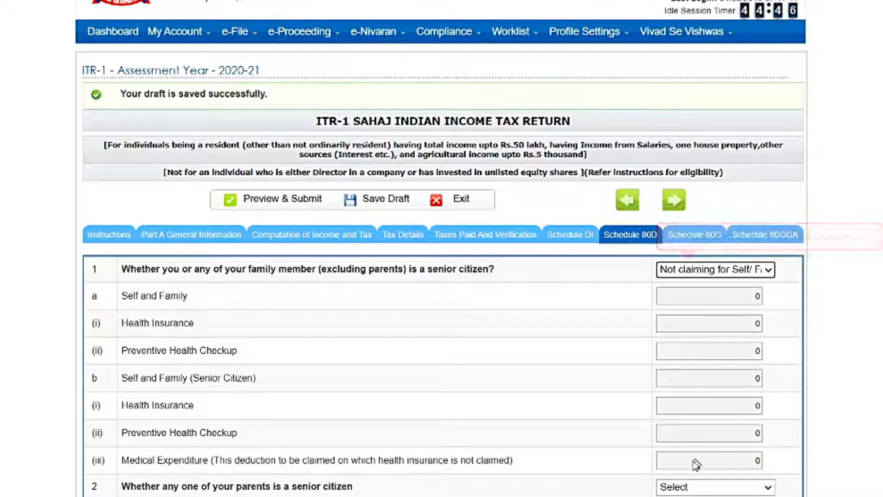
click(685, 488)
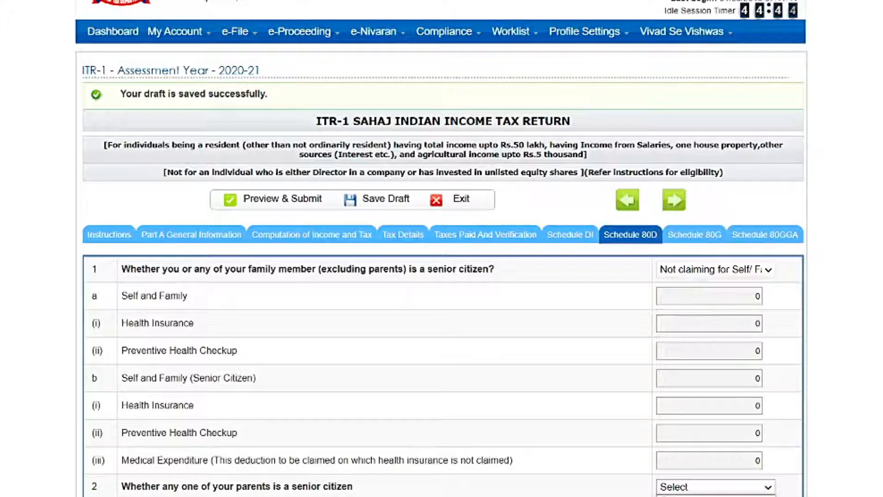
click(693, 496)
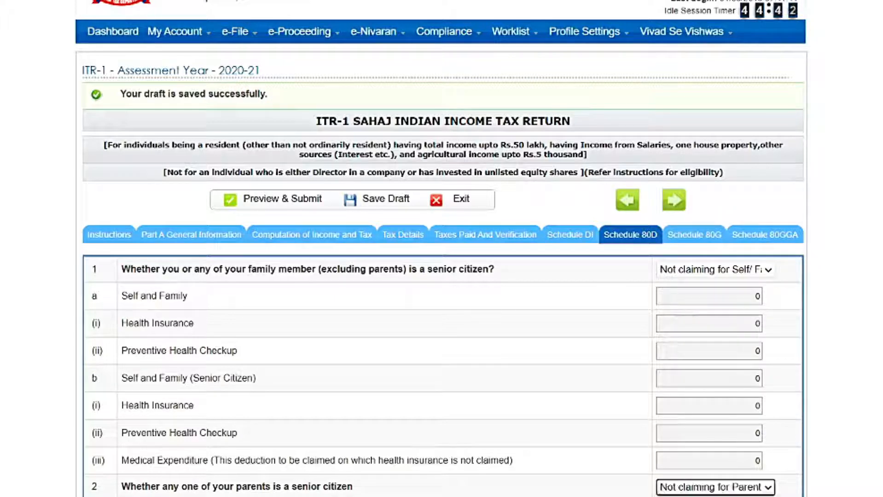
right_click(826, 353)
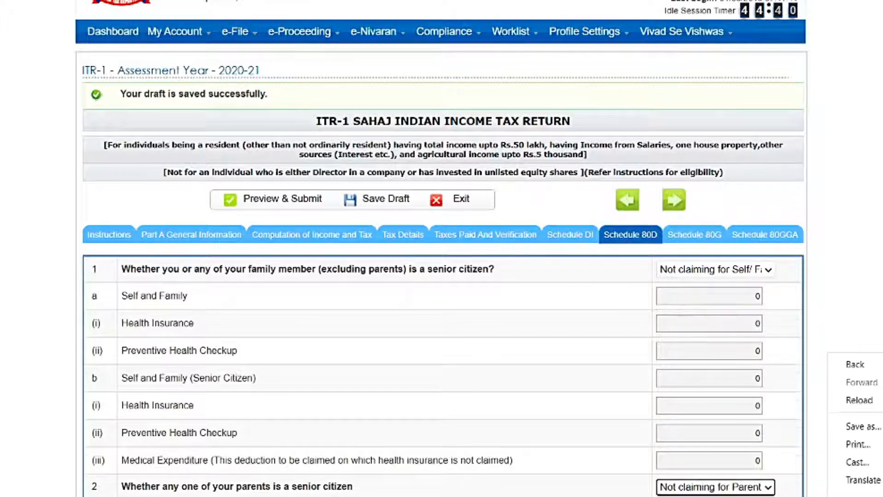
scroll(827, 353, down, 6)
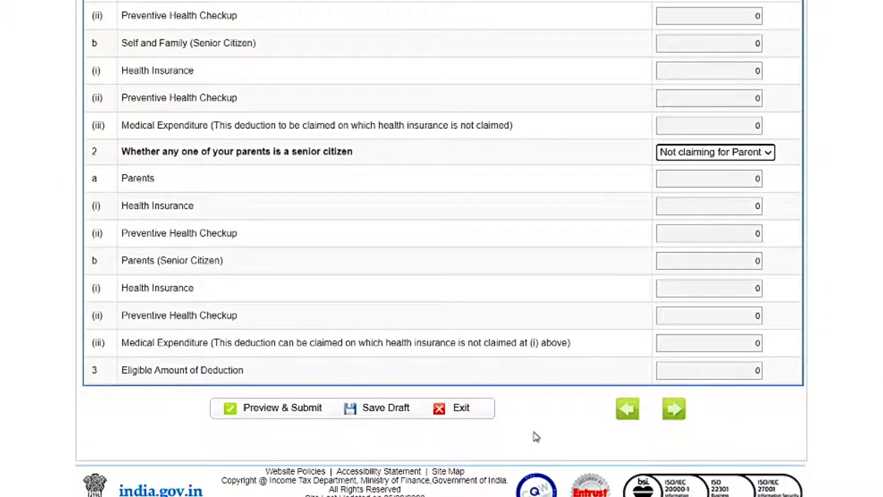
Answer NO to the Part C question on investments made between 01.04.2020 and 31.07.2020, and save the draft.
click(304, 408)
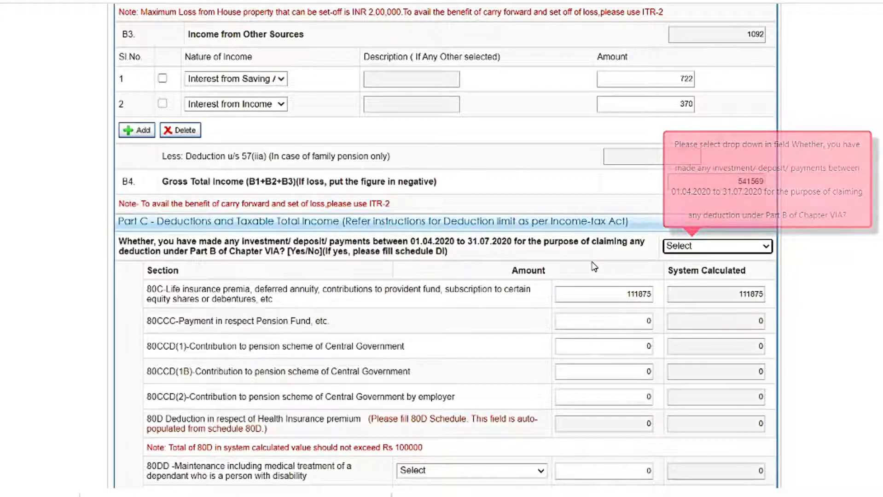
click(686, 246)
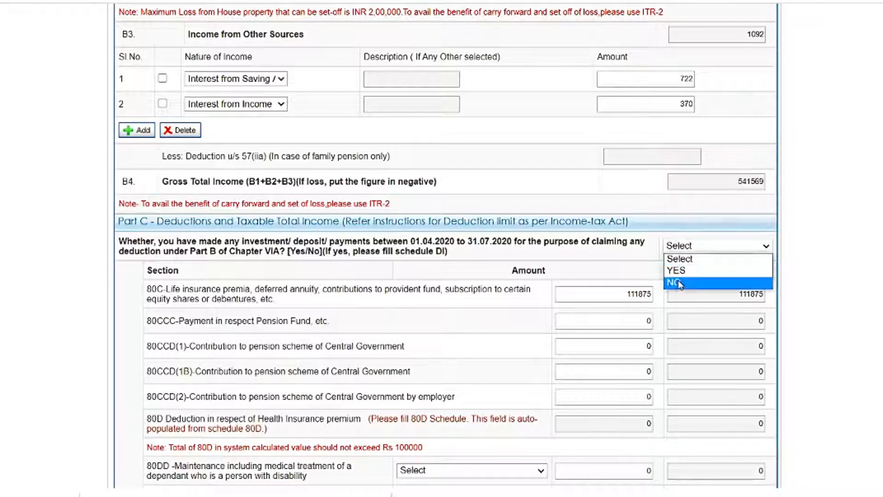
click(679, 283)
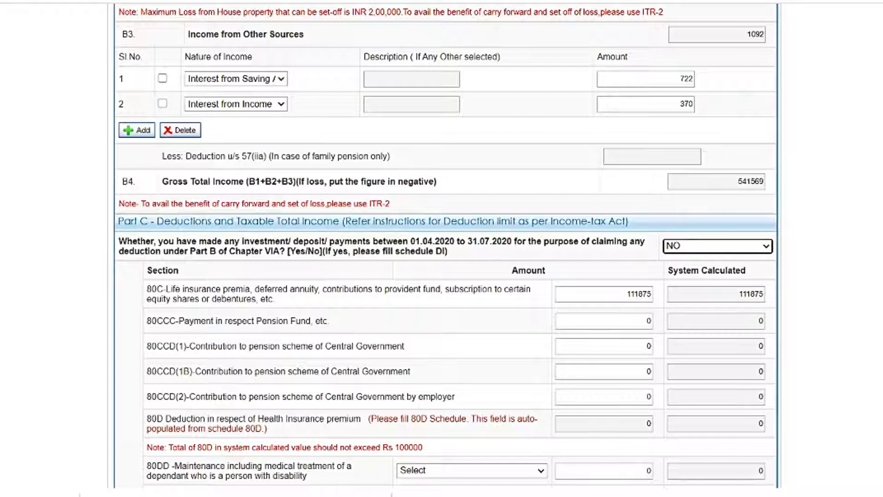
right_click(801, 226)
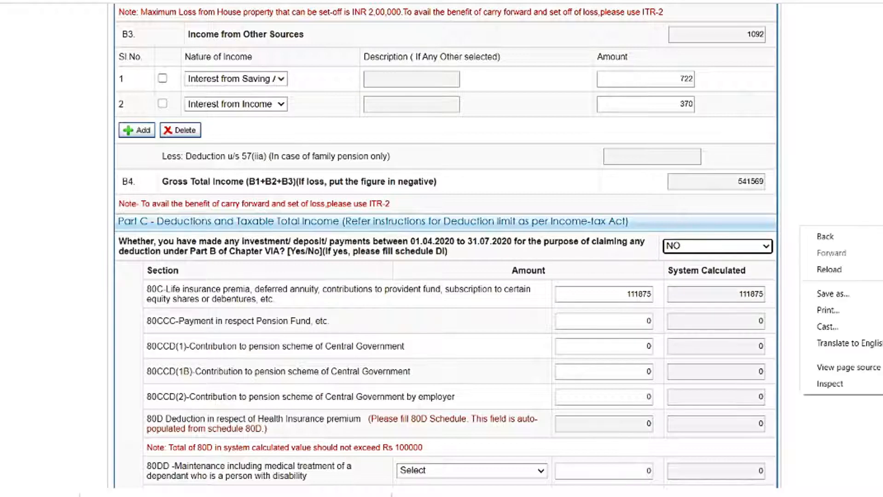
scroll(445, 248, down, 15)
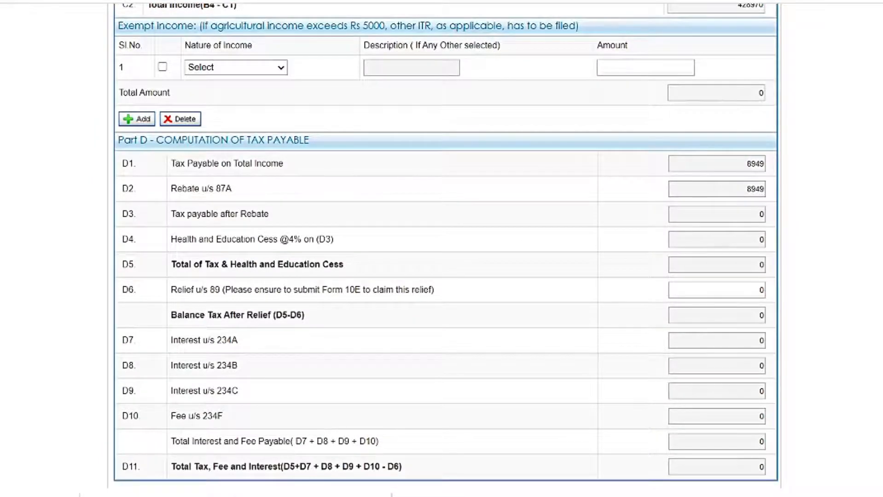
scroll(446, 249, down, 3)
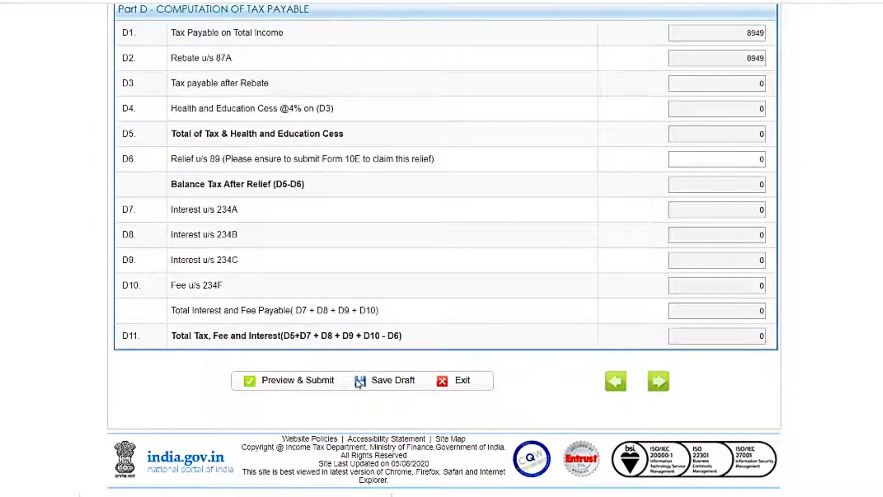
click(389, 383)
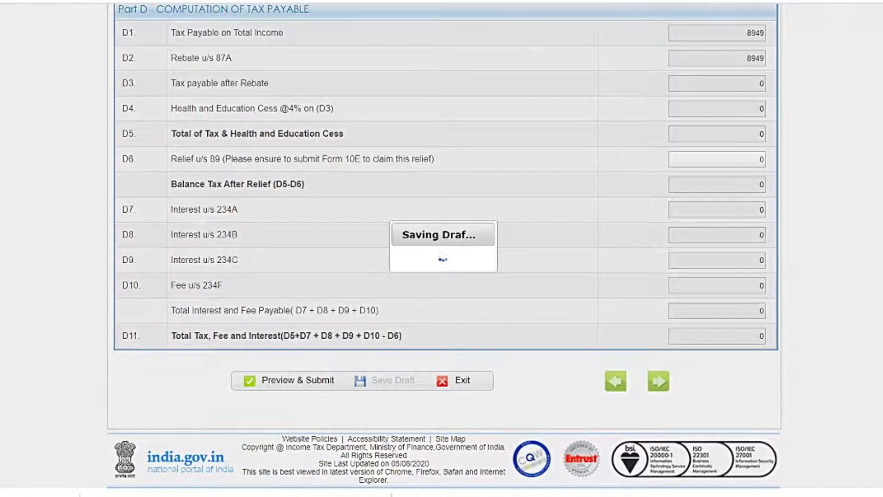
Open the return's preview and examine the general information, income, deductions, taxes paid, refund and donation schedules.
scroll(835, 330, up, 15)
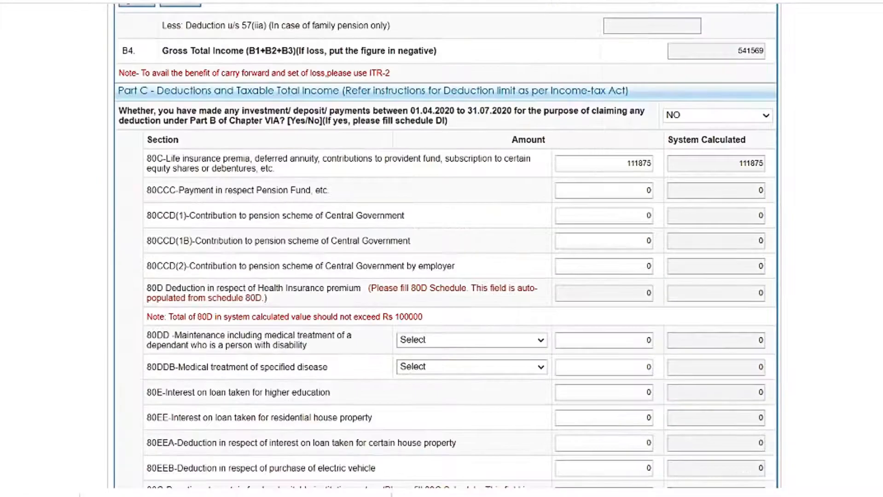
scroll(445, 248, up, 9)
scroll(445, 249, up, 11)
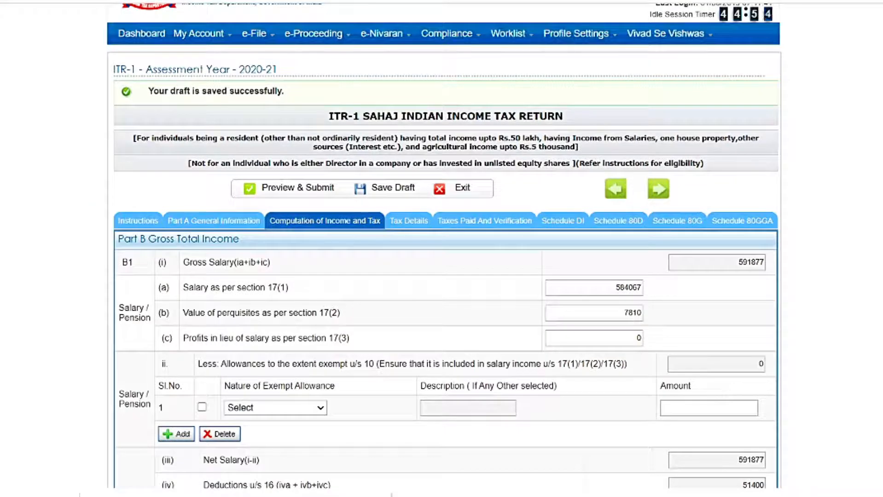
right_click(801, 76)
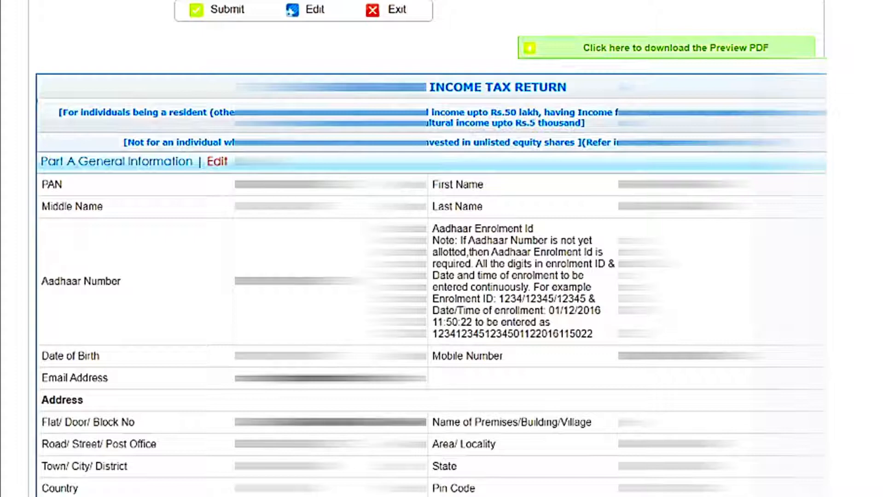
scroll(431, 248, down, 2)
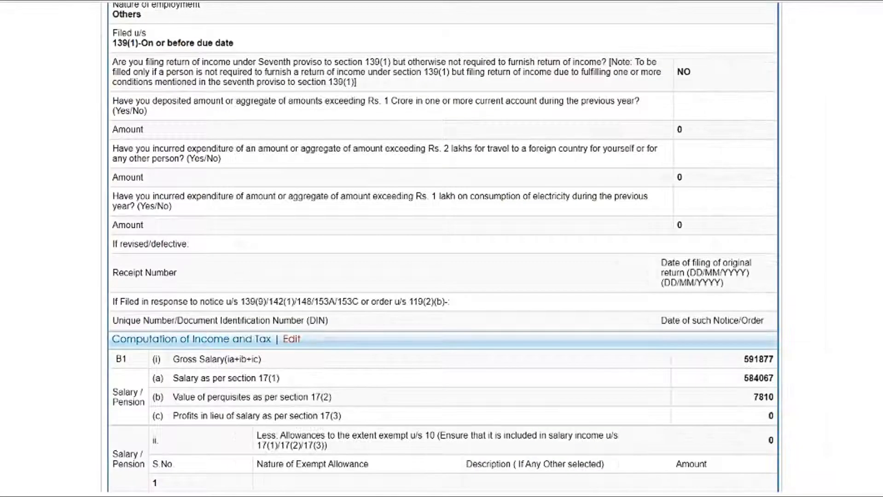
scroll(442, 248, down, 1)
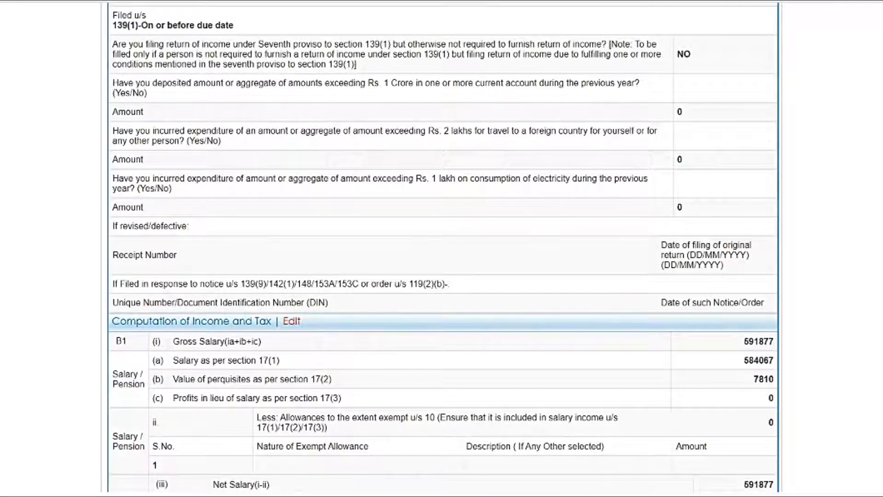
scroll(443, 246, down, 1)
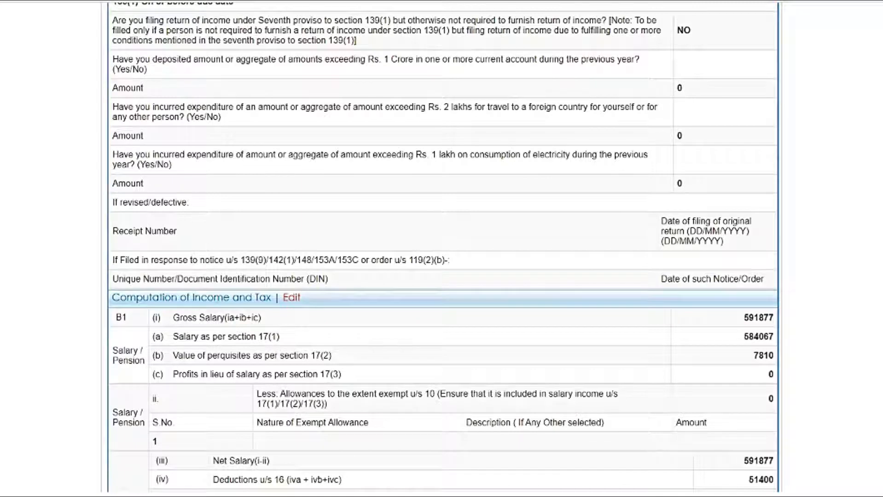
scroll(443, 249, down, 10)
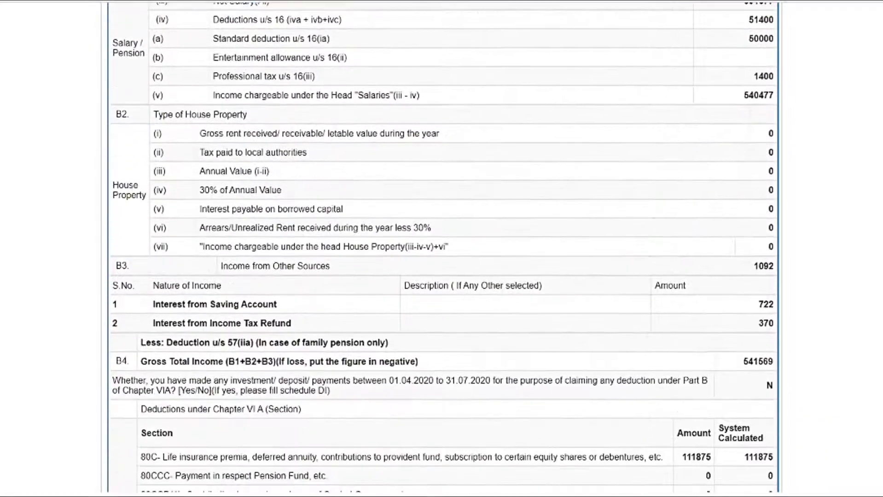
scroll(442, 247, up, 1)
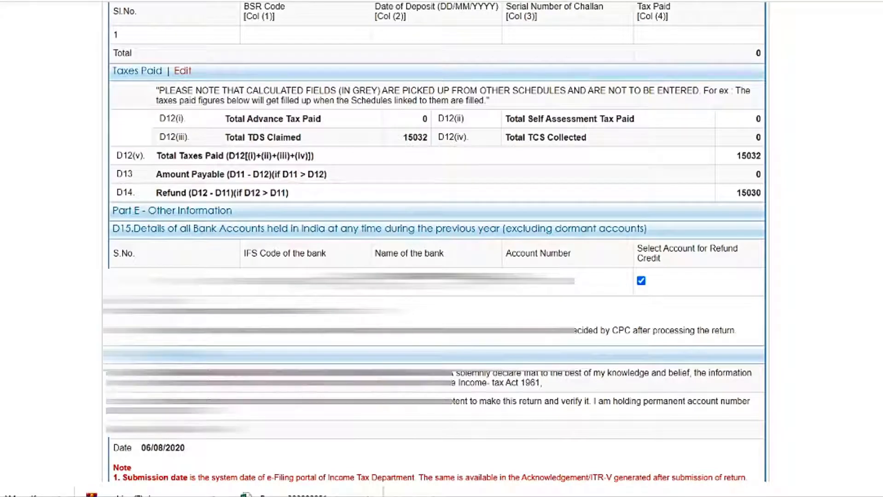
scroll(434, 248, down, 2)
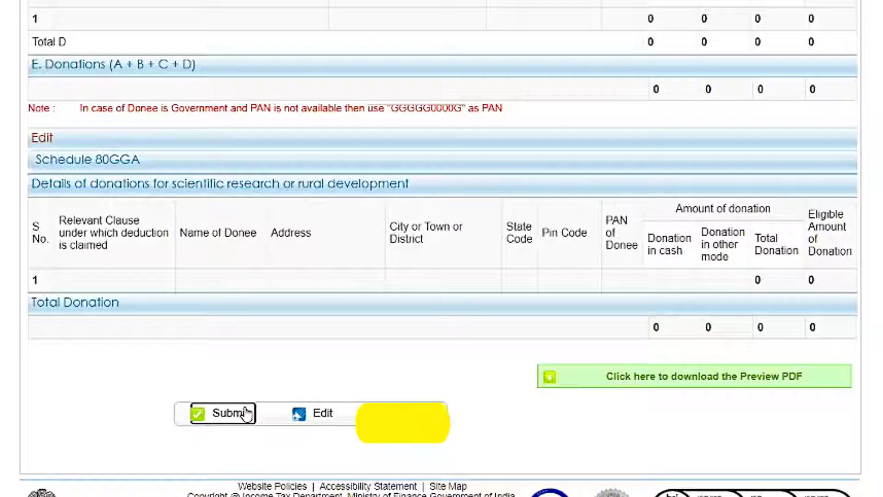
Submit the previewed income tax return and start its e-verification.
click(246, 414)
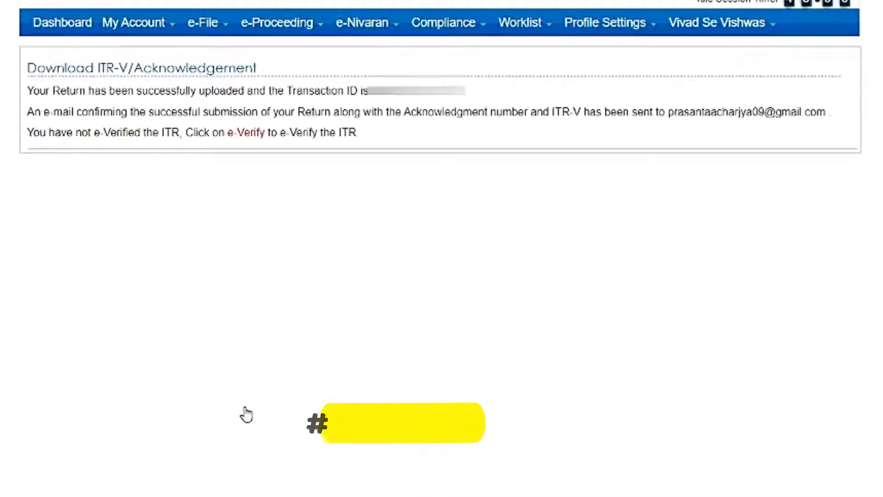
click(257, 132)
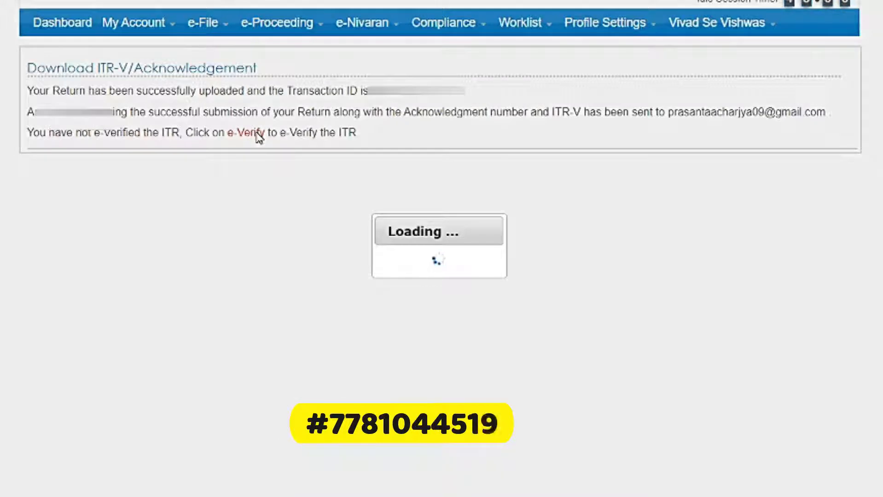